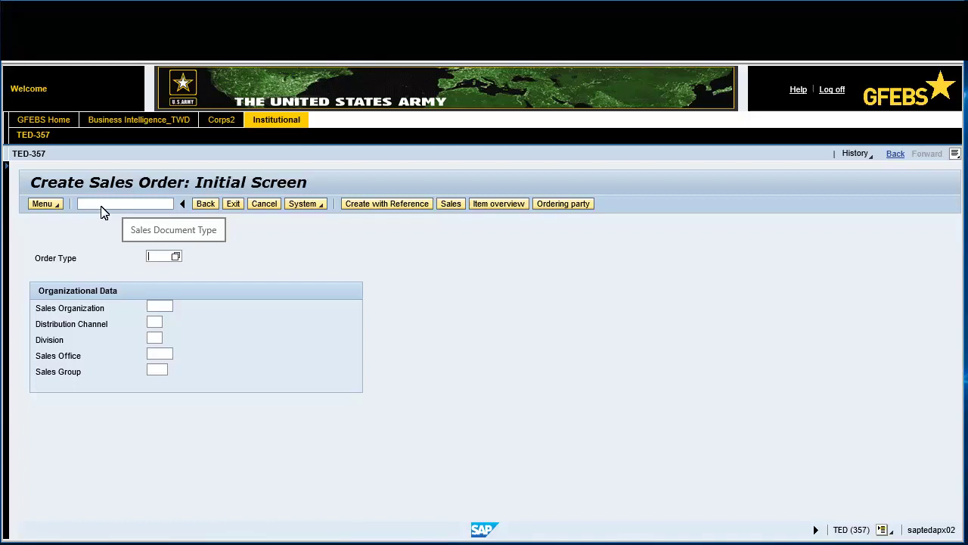
Choose order type ZRNA (ARMY REIMB ORDER) from the Order Type list
{"action": "left_click", "coordinate": [176, 258]}
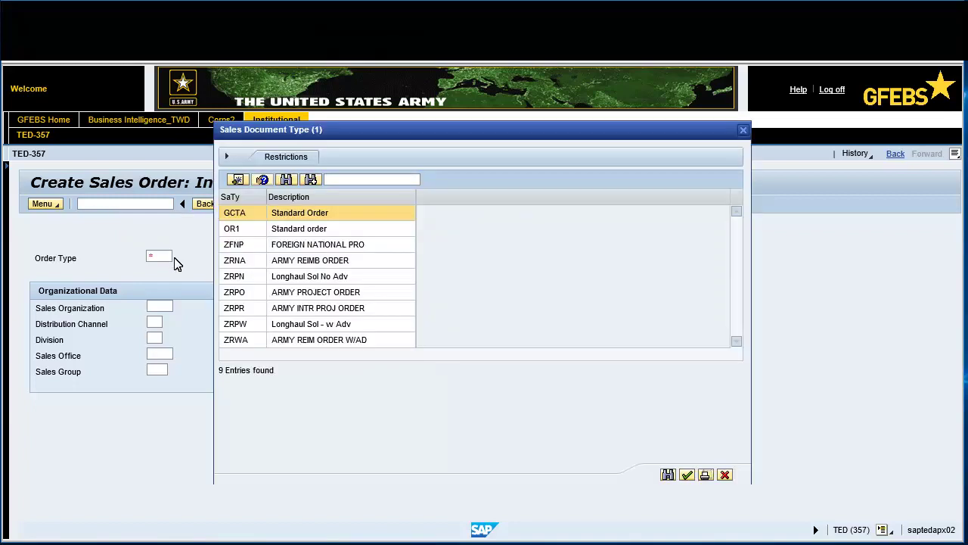
{"action": "left_click", "coordinate": [290, 262]}
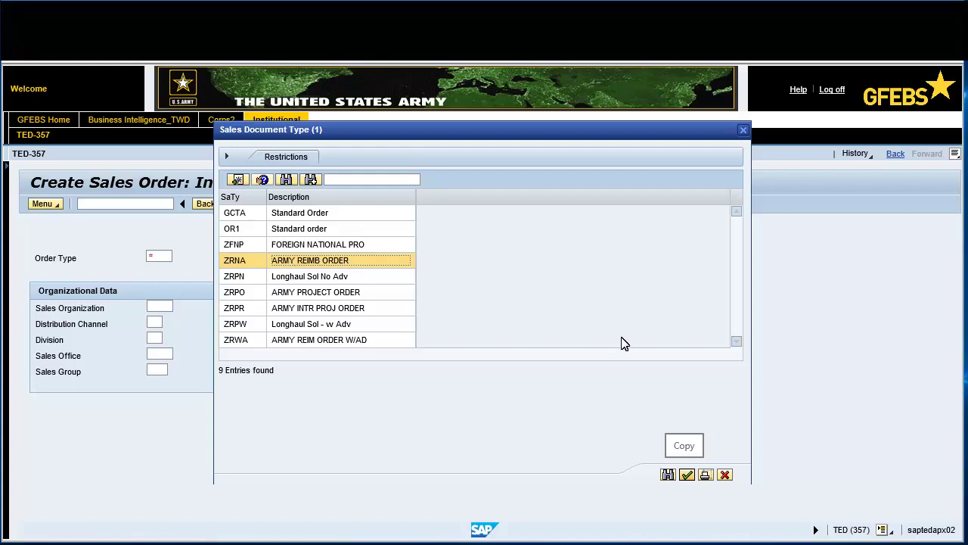
{"action": "left_click", "coordinate": [687, 475]}
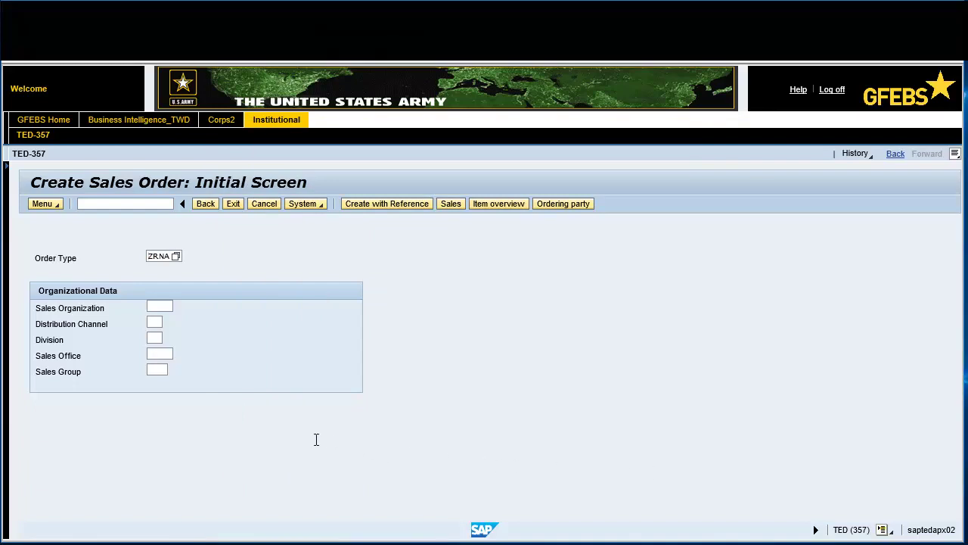
Enter sales organization ARMY, distribution channel 01 and division 01, then continue to the overview
{"action": "left_click", "coordinate": [159, 305]}
{"action": "type", "text": "ARMY"}
{"action": "left_click", "coordinate": [153, 322]}
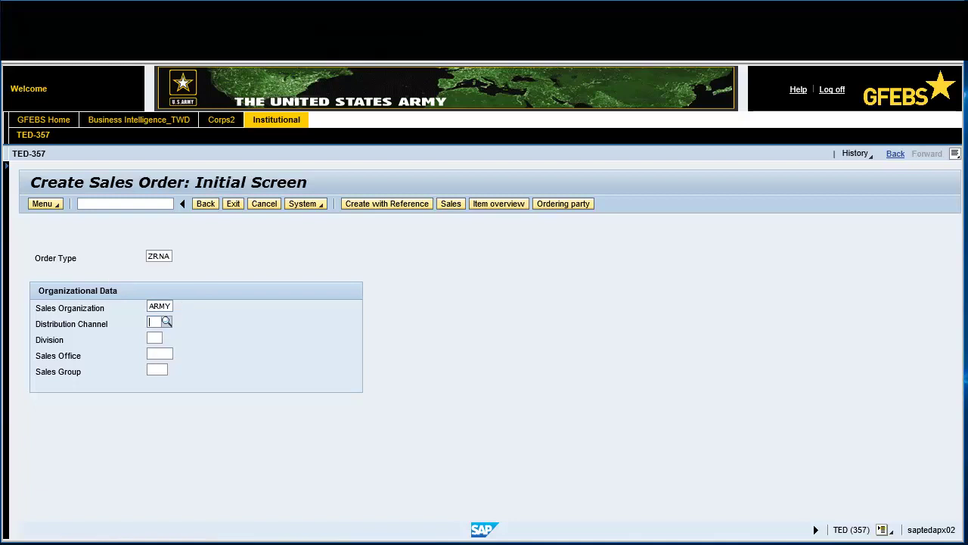
{"action": "type", "text": "01"}
{"action": "key", "text": "Tab"}
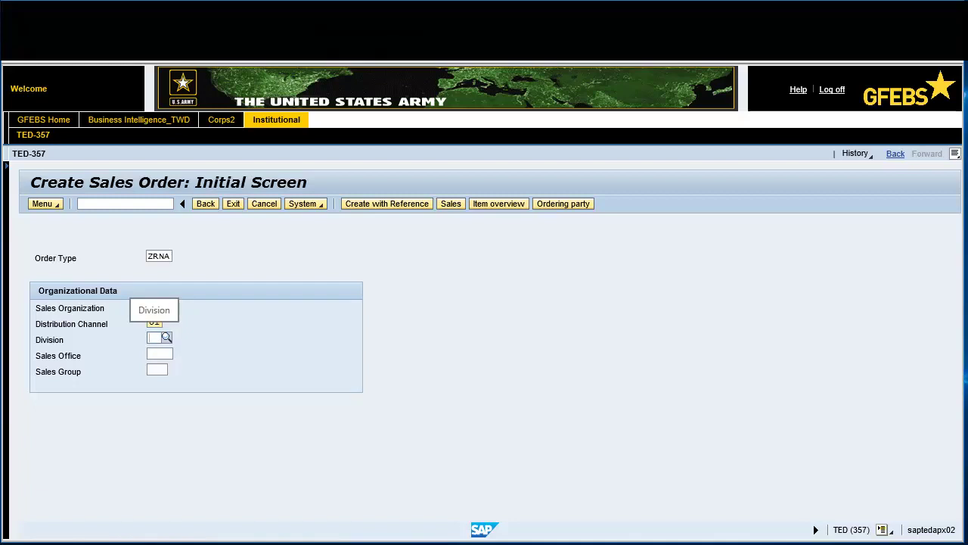
{"action": "type", "text": "01"}
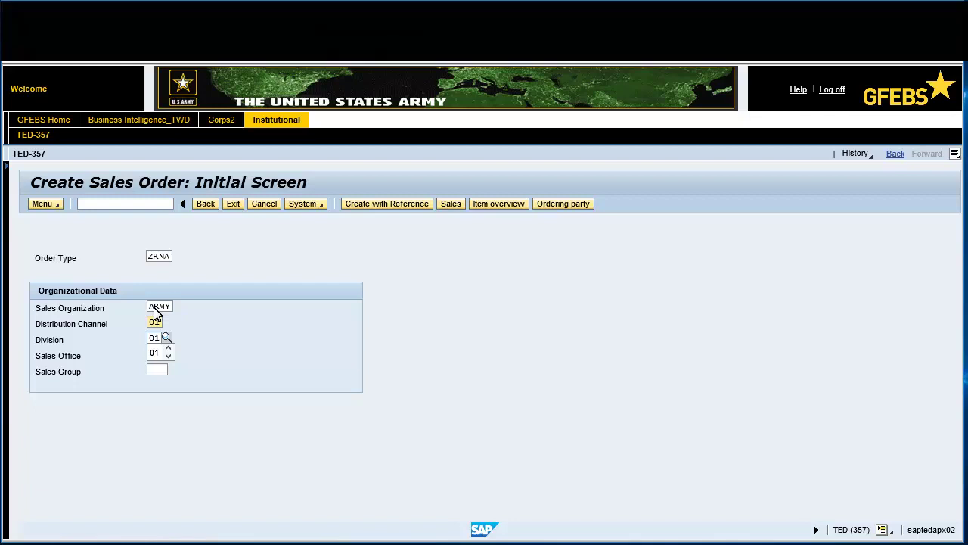
{"action": "left_click", "coordinate": [451, 203]}
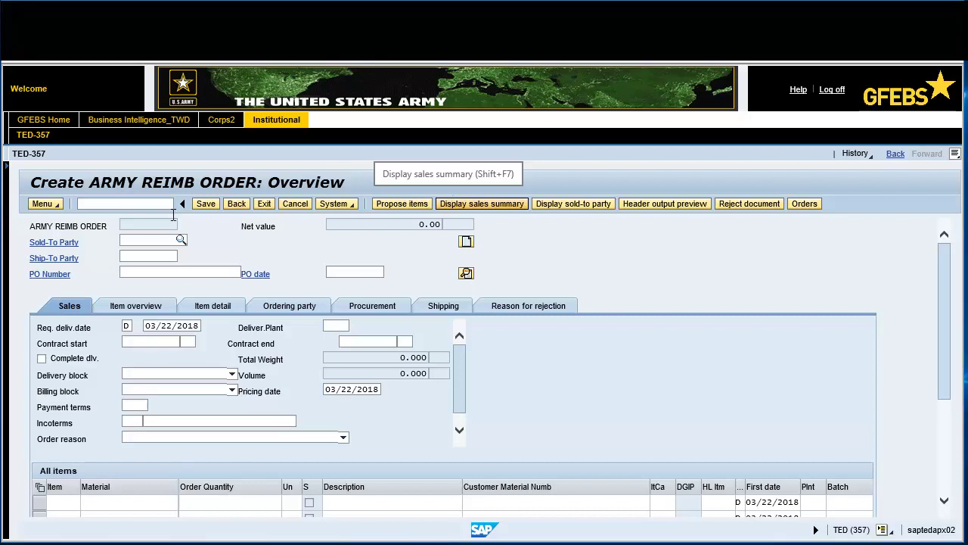
Enter the sold-to party customer number and the PO number
{"action": "left_click", "coordinate": [132, 237]}
{"action": "type", "text": "100"}
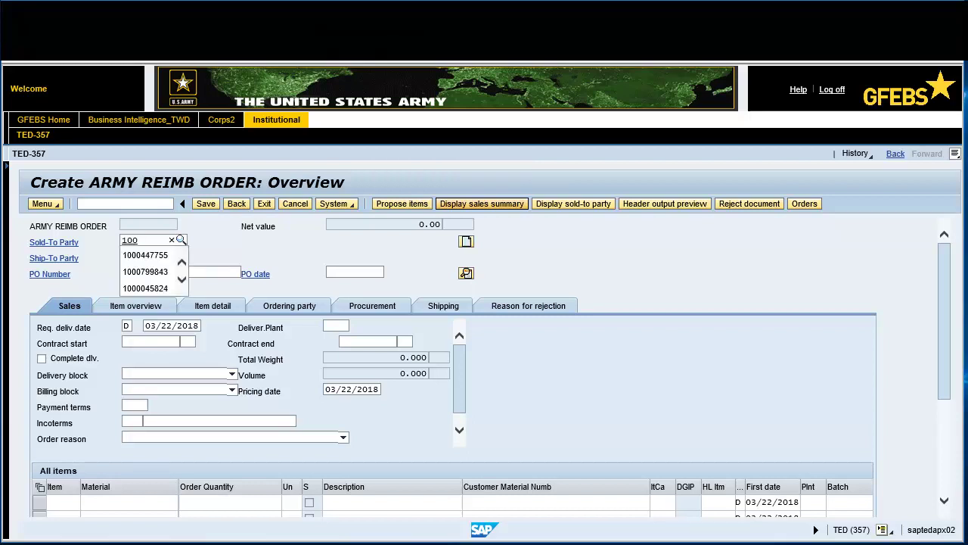
{"action": "type", "text": "0447755"}
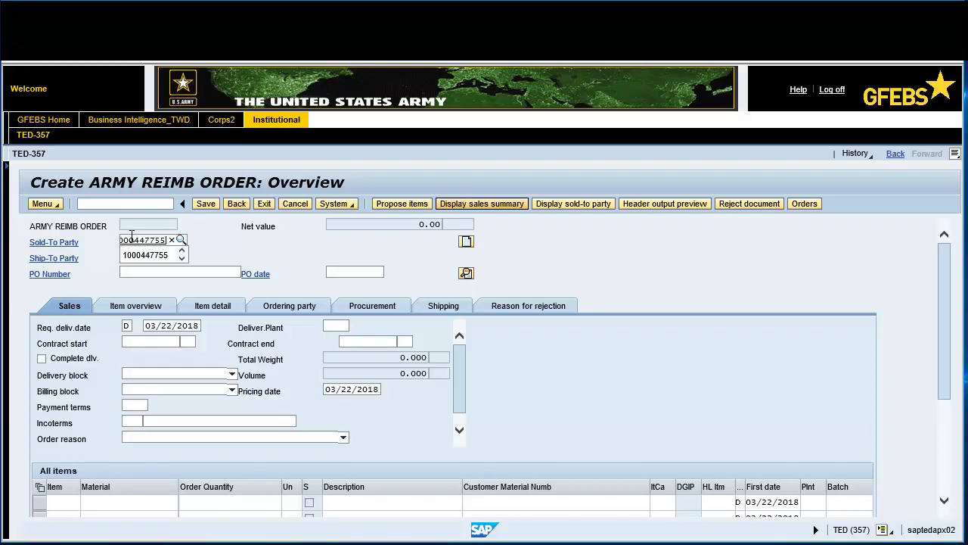
{"action": "left_click", "coordinate": [132, 272]}
{"action": "type", "text": "100000"}
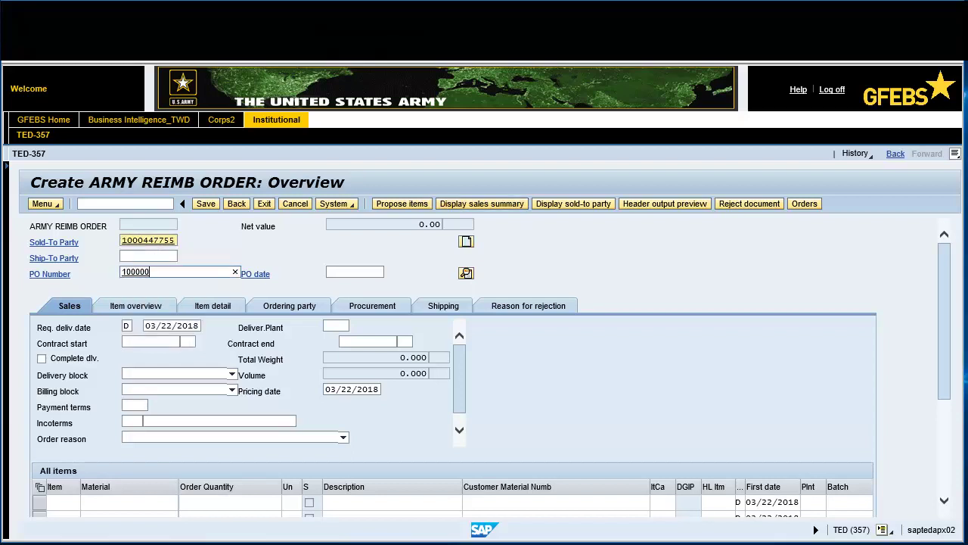
{"action": "type", "text": "648"}
{"action": "key", "text": "Tab"}
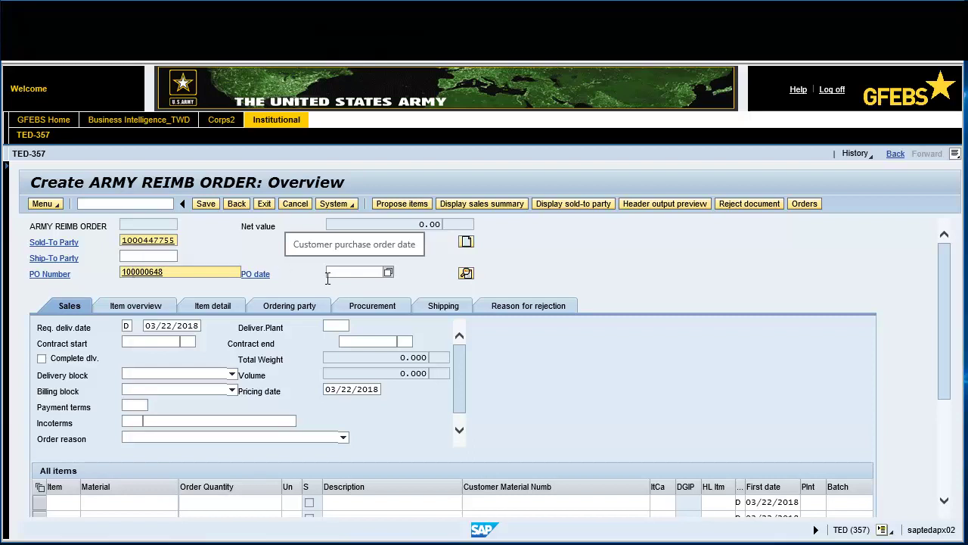
Set PO date 03/22/2018 and contract period 03/22/2018 to 09/28/2018
{"action": "type", "text": "03/22/2018"}
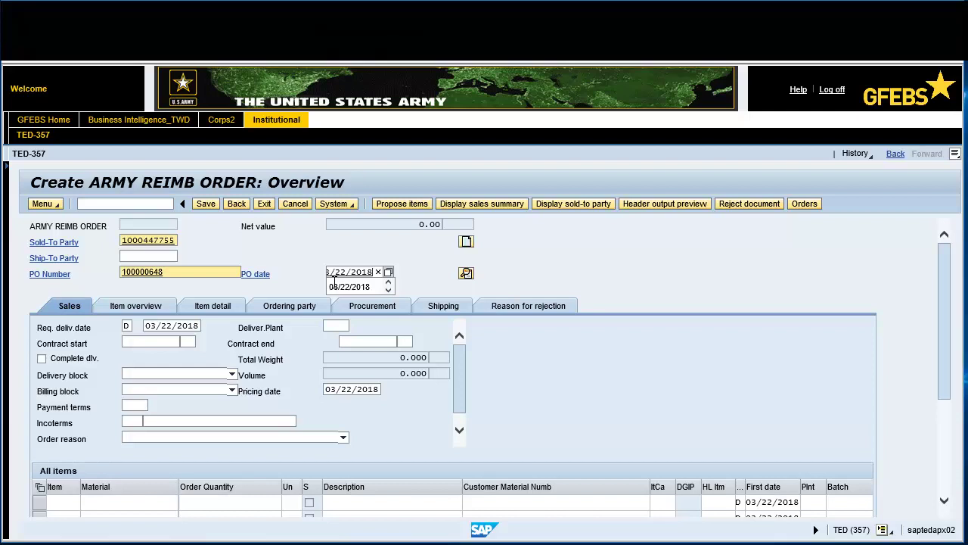
{"action": "left_click", "coordinate": [128, 345]}
{"action": "type", "text": "03/22/2018"}
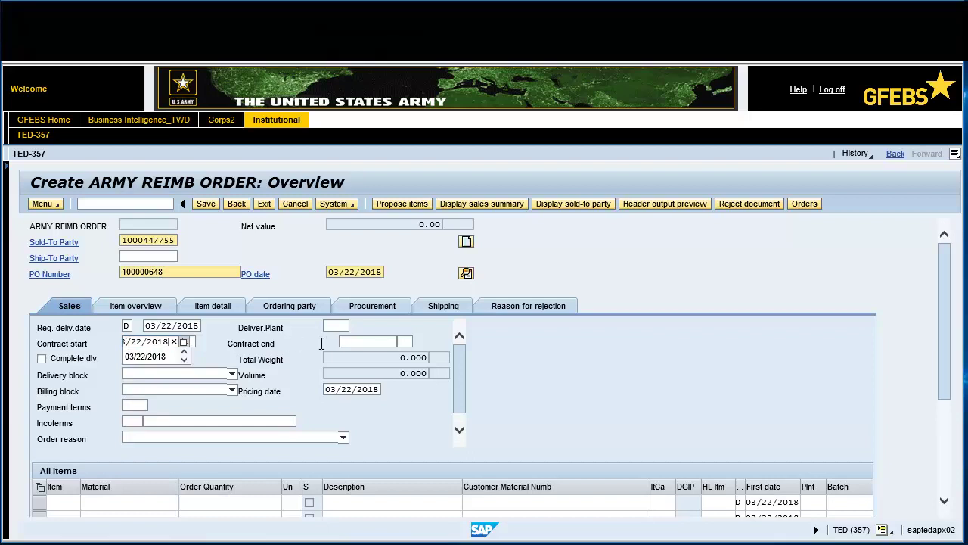
{"action": "left_click", "coordinate": [350, 342]}
{"action": "type", "text": "09/28/2018"}
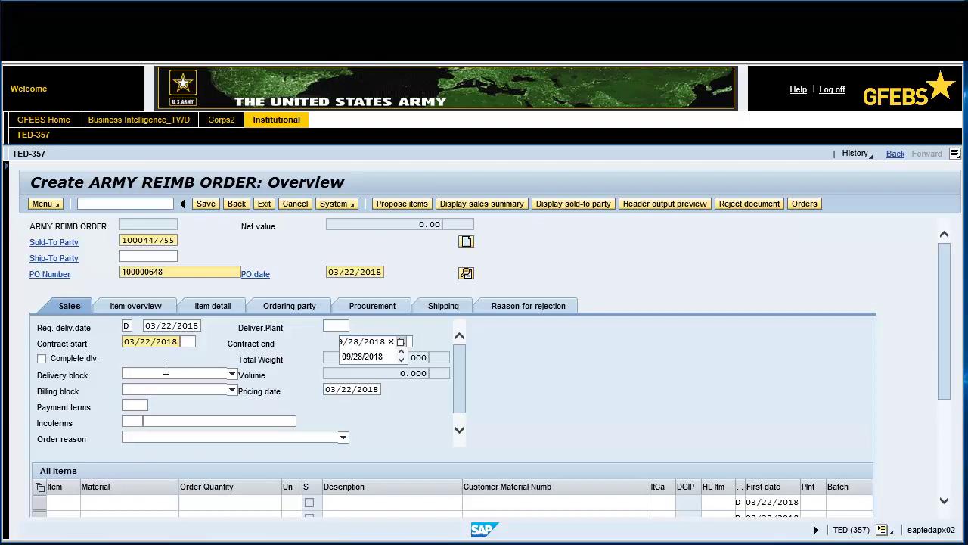
{"action": "left_click", "coordinate": [139, 406]}
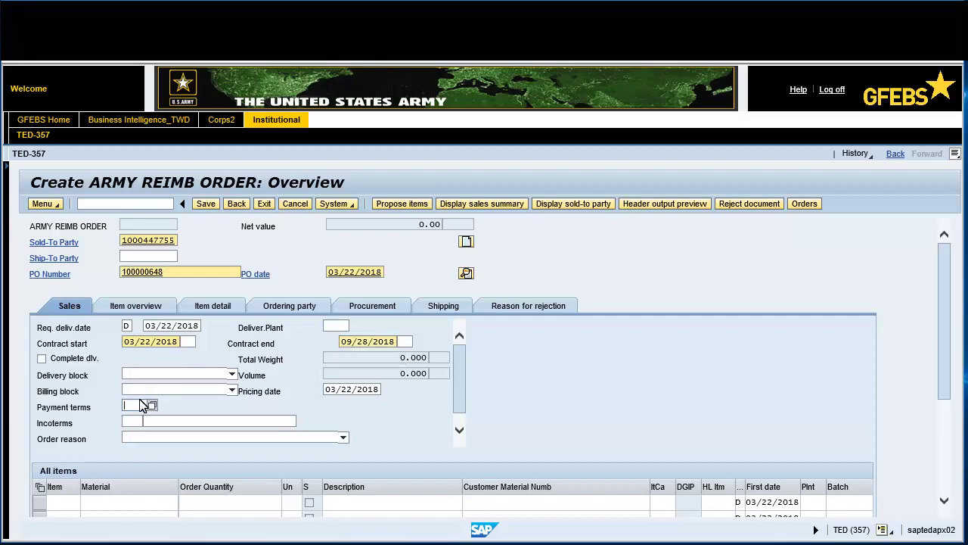
Pick payment terms 0001 and order reason ARMY Services Provided in the sales header
{"action": "left_click", "coordinate": [151, 405]}
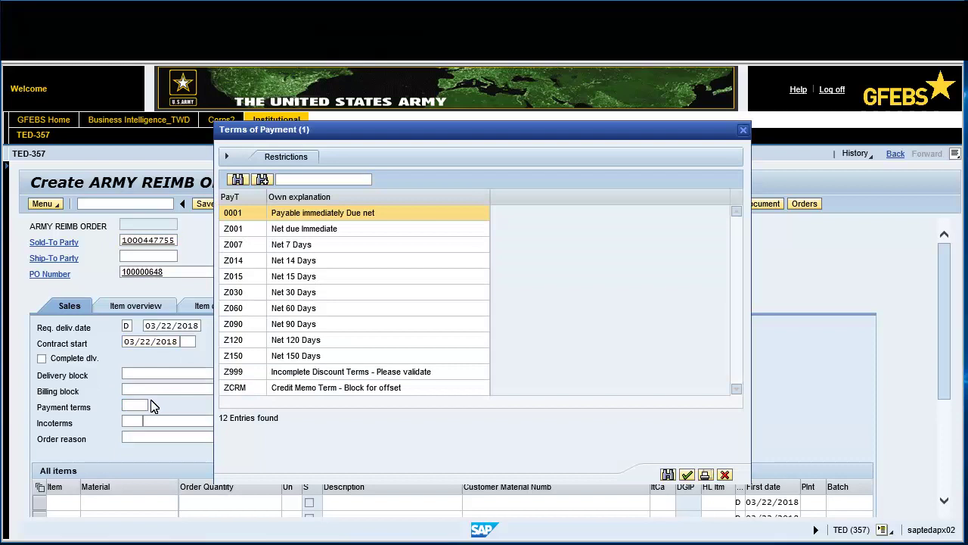
{"action": "left_click", "coordinate": [331, 213]}
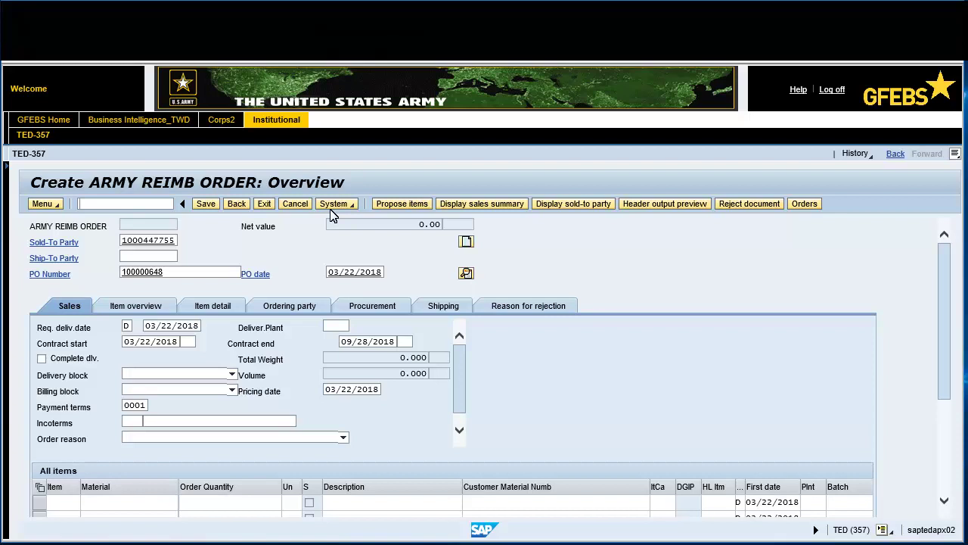
{"action": "left_click", "coordinate": [342, 437]}
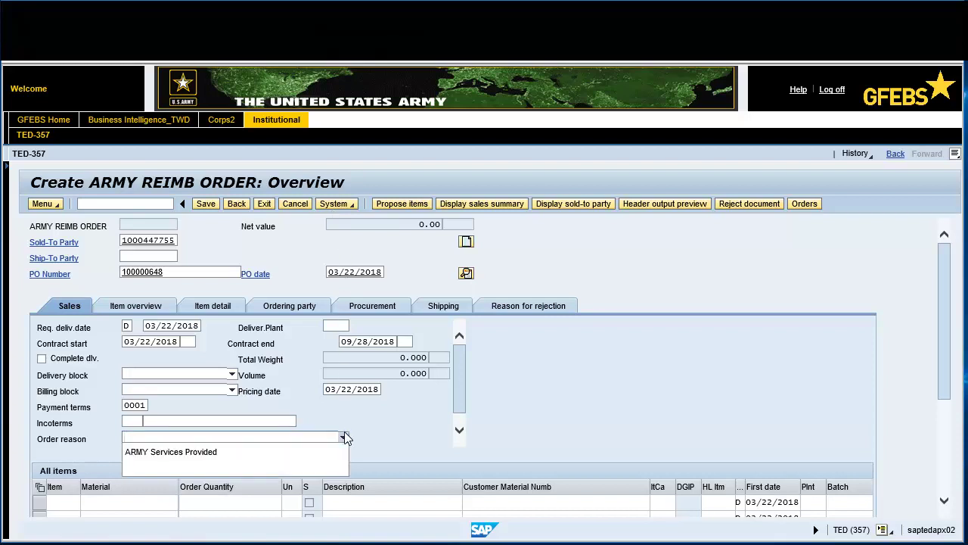
{"action": "left_click", "coordinate": [236, 456]}
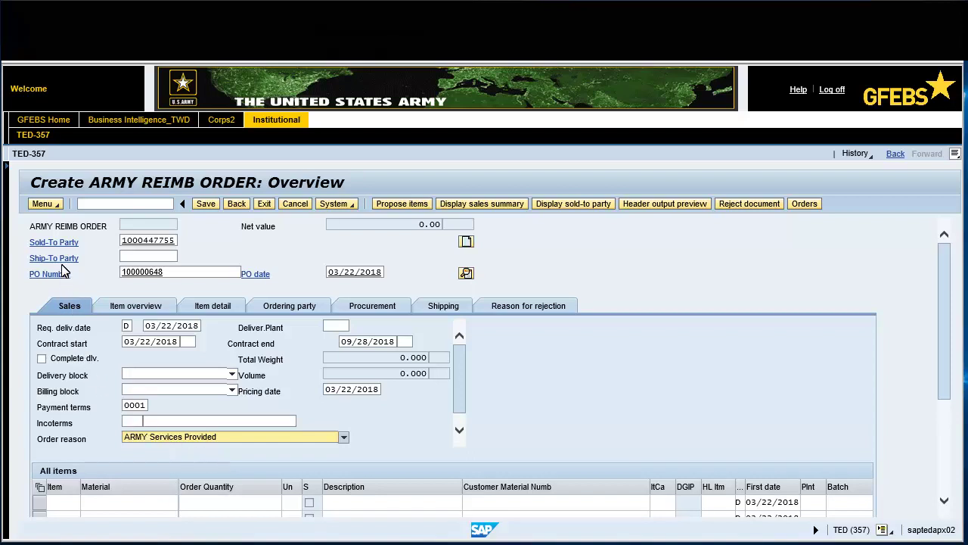
{"action": "left_click", "coordinate": [44, 203]}
Via Goto > Header > Accounting, choose payment method 0, SF1080 Collections File
{"action": "mouse_move", "coordinate": [62, 246]}
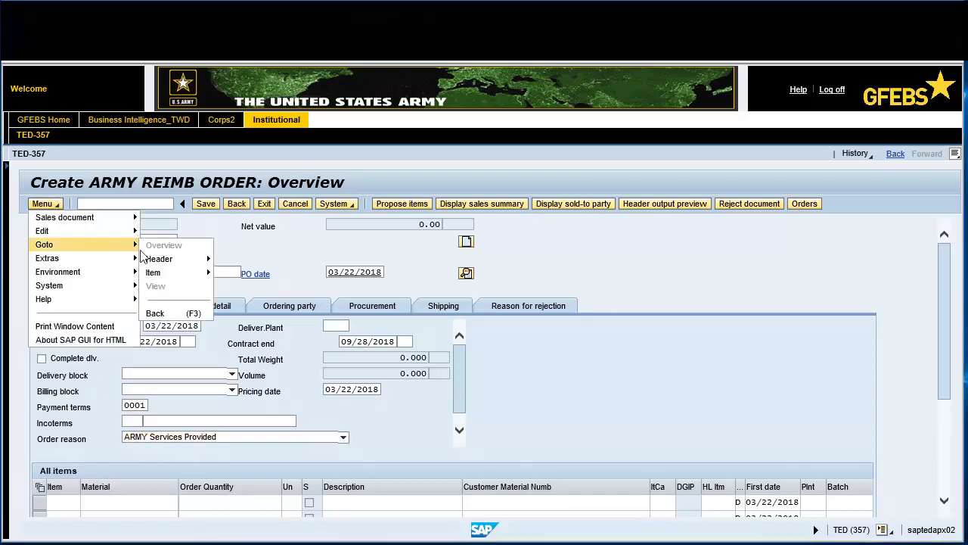
{"action": "mouse_move", "coordinate": [191, 264]}
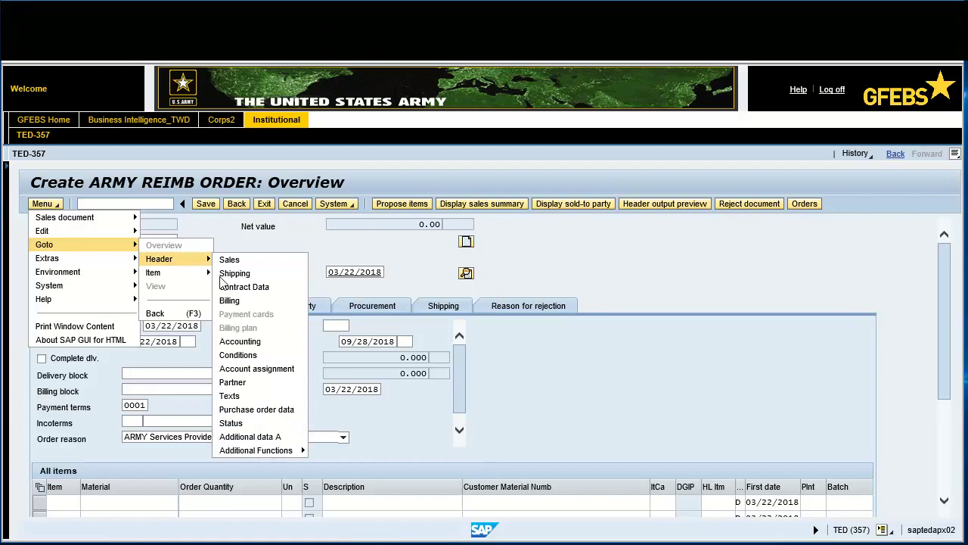
{"action": "left_click", "coordinate": [239, 341]}
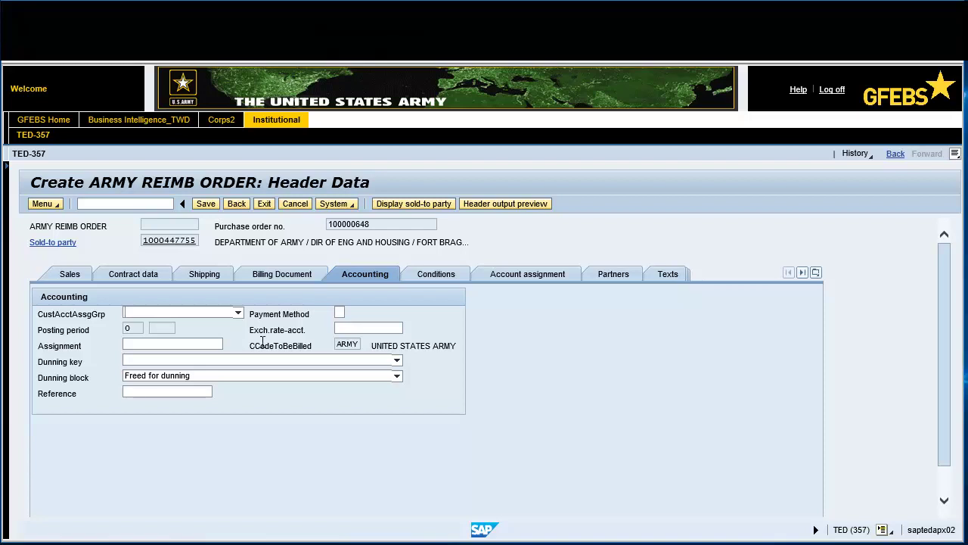
{"action": "left_click", "coordinate": [348, 314]}
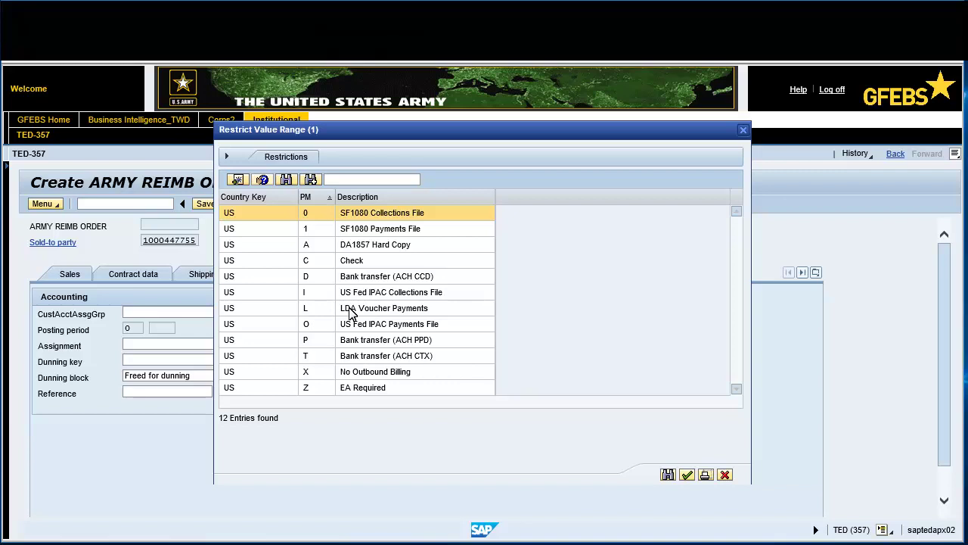
{"action": "left_click", "coordinate": [362, 213]}
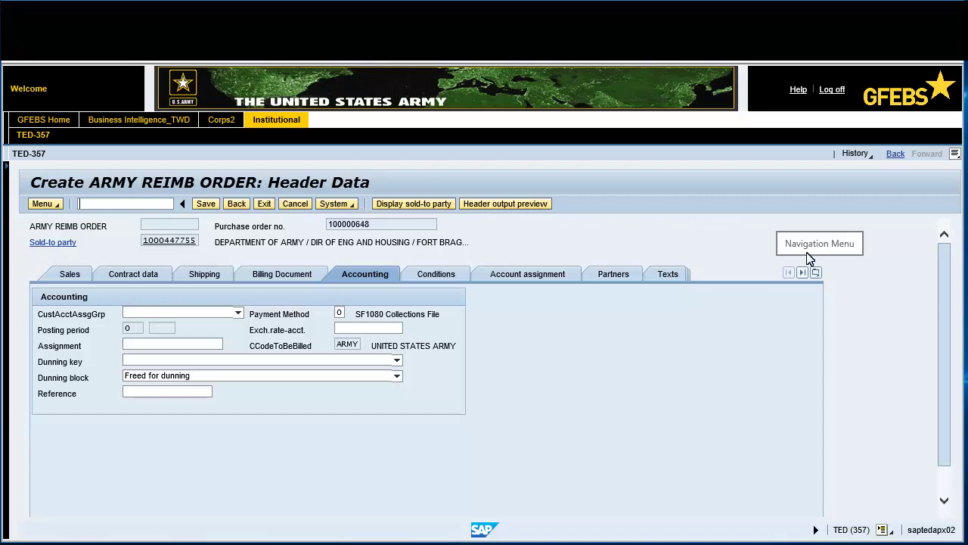
{"action": "left_click", "coordinate": [816, 273]}
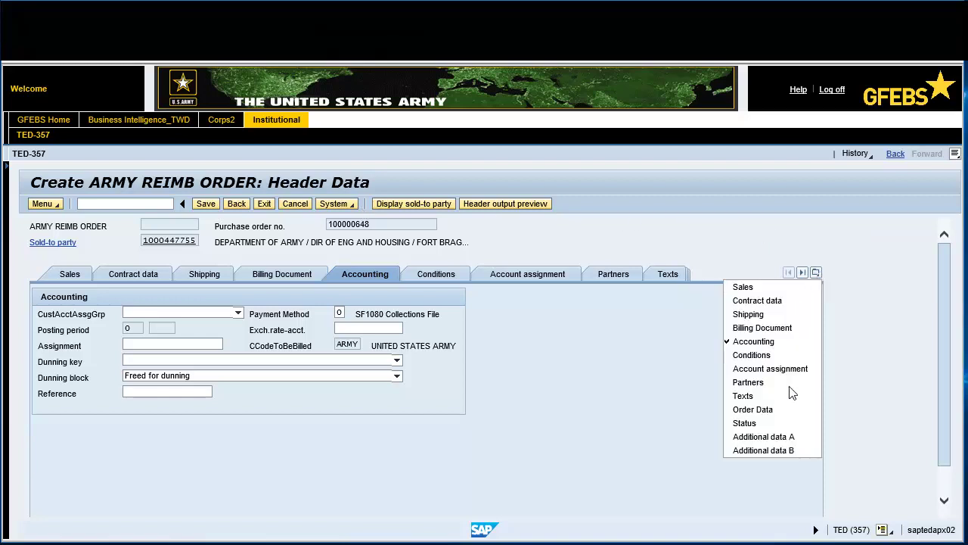
On the Order Data tab enter the contact's name and telephone number, then go back to the overview
{"action": "left_click", "coordinate": [791, 410]}
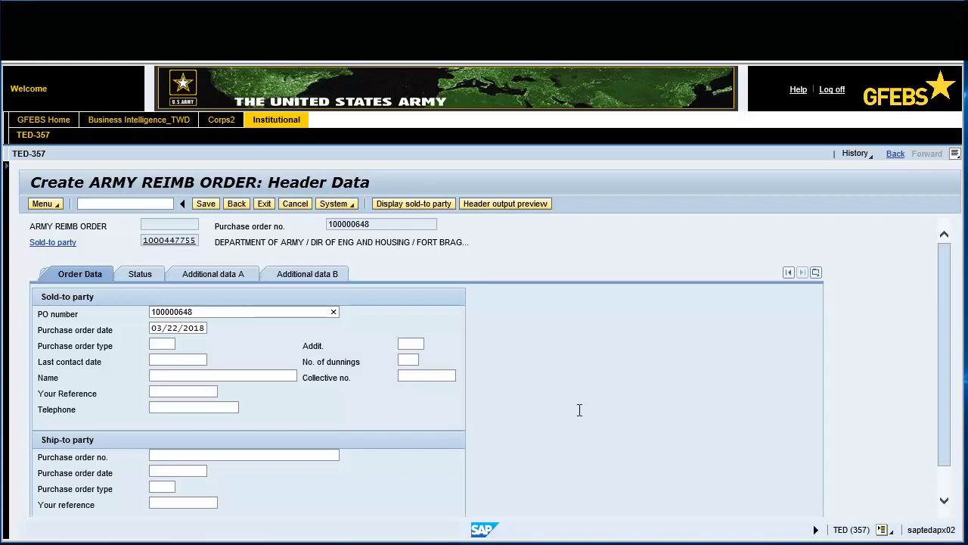
{"action": "left_click", "coordinate": [162, 377]}
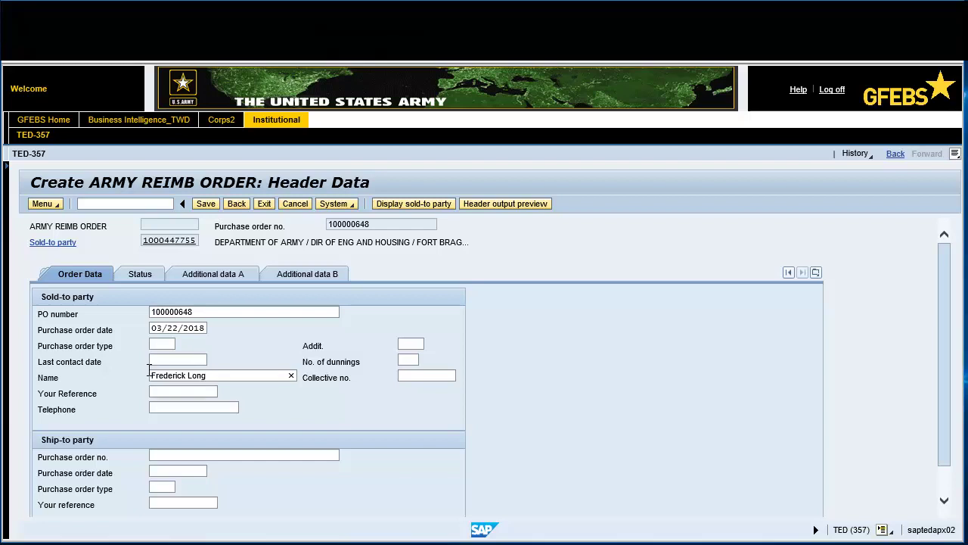
{"action": "left_click", "coordinate": [168, 407]}
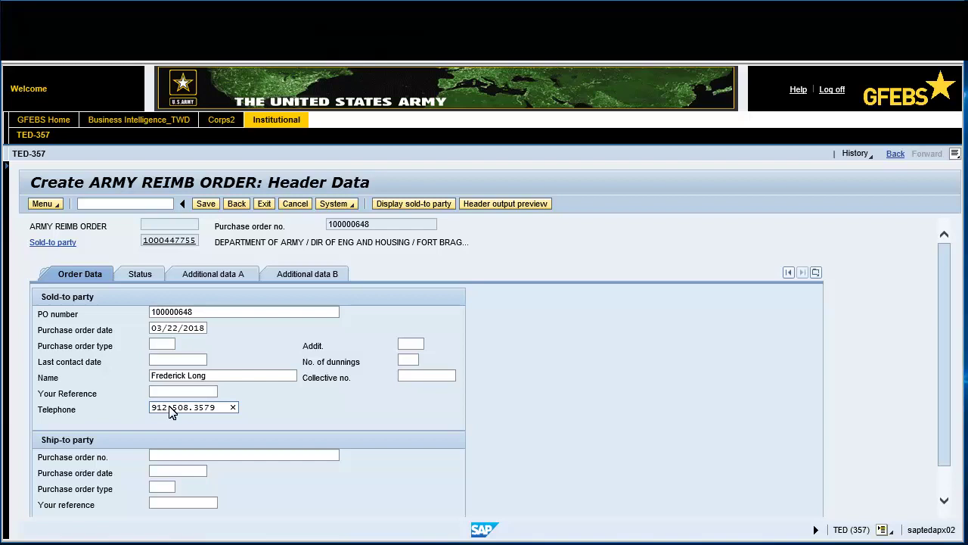
{"action": "left_click", "coordinate": [236, 206]}
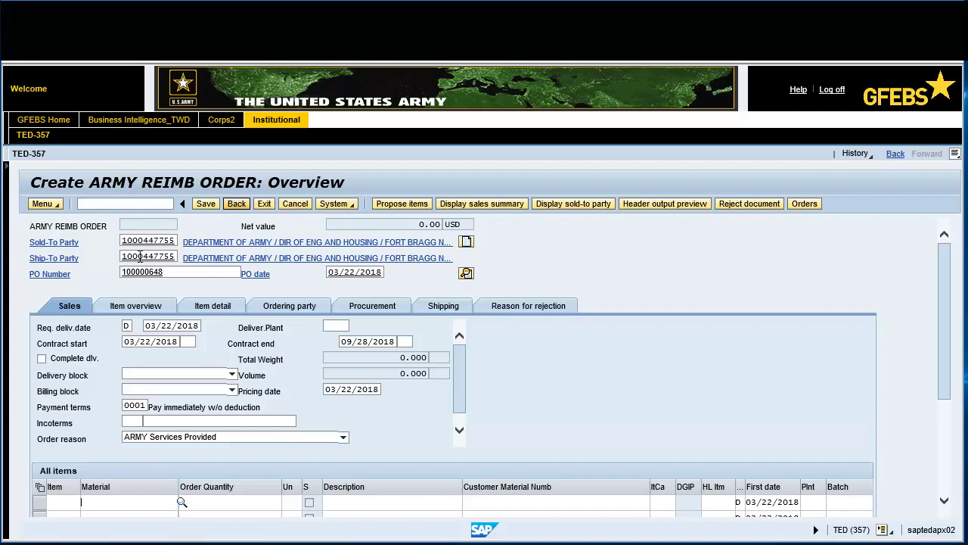
Add material R10 with quantity 1 as item 10 and open its item details
{"action": "type", "text": "R10"}
{"action": "key", "text": "Tab"}
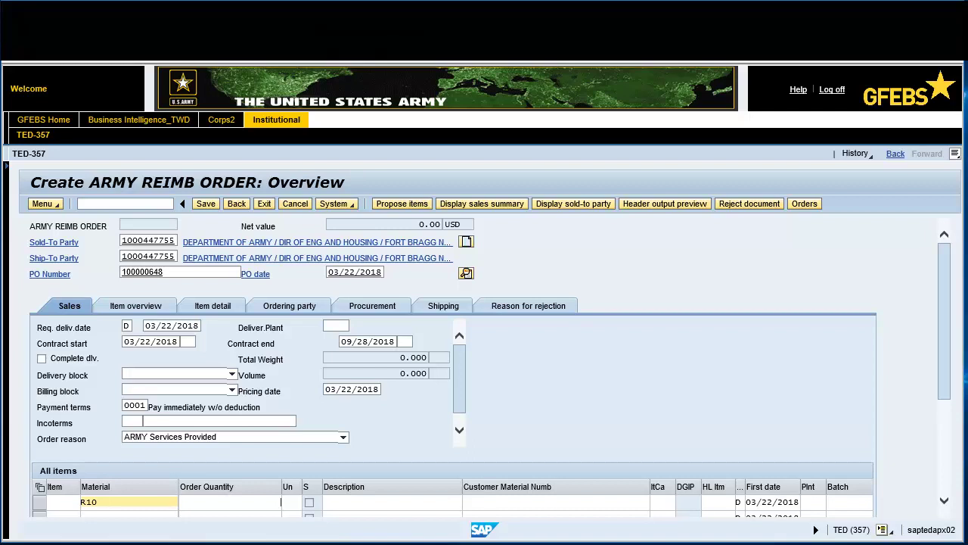
{"action": "type", "text": "1"}
{"action": "key", "text": "Return"}
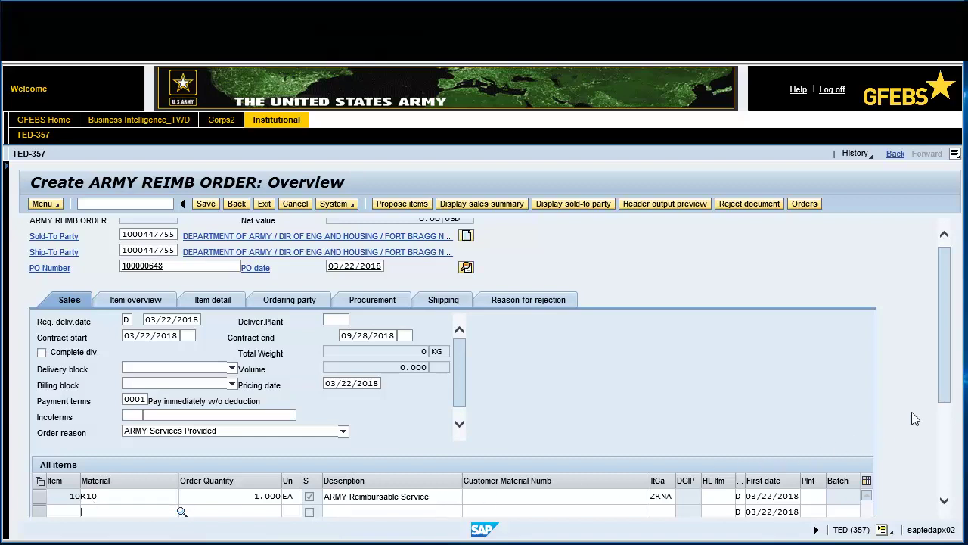
{"action": "scroll", "coordinate": [949, 370], "scroll_direction": "down", "scroll_amount": 3}
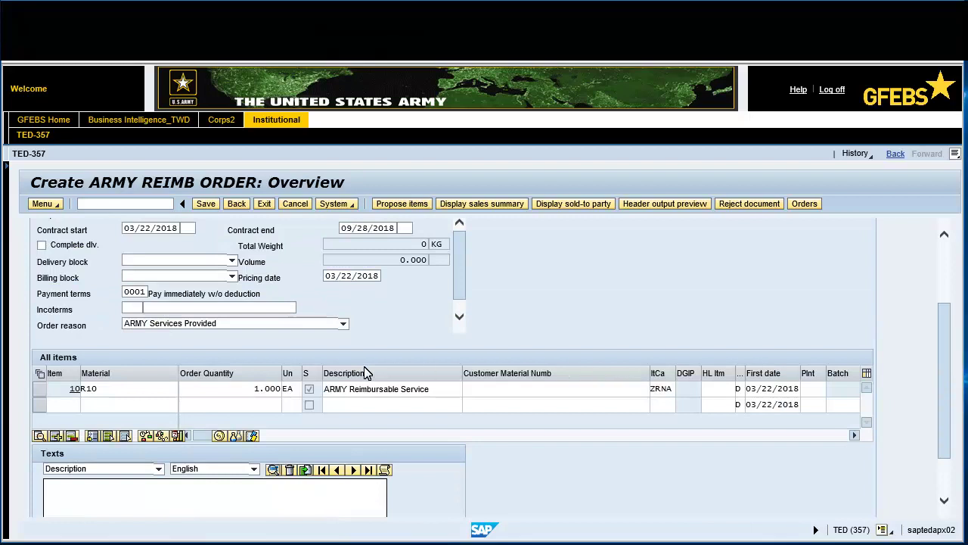
{"action": "left_click", "coordinate": [40, 391]}
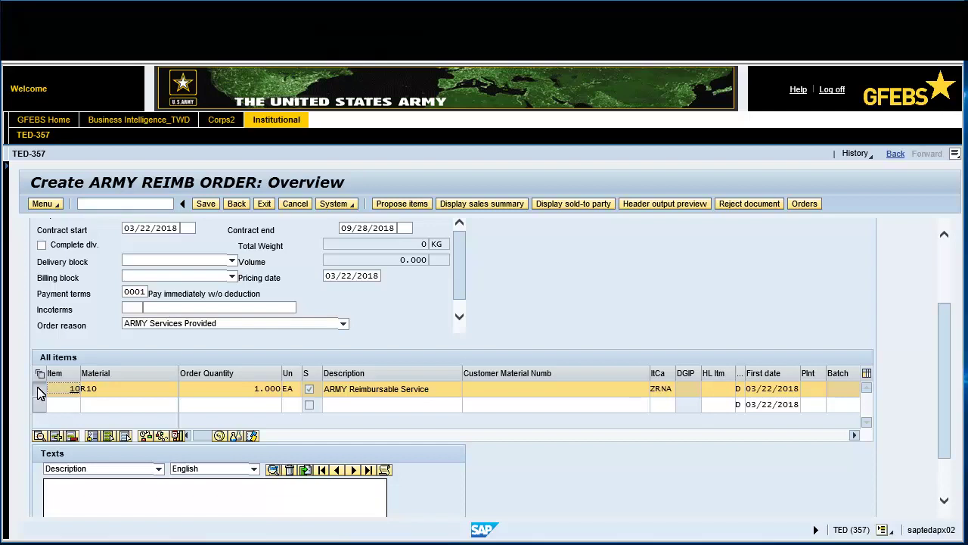
{"action": "left_click", "coordinate": [40, 437]}
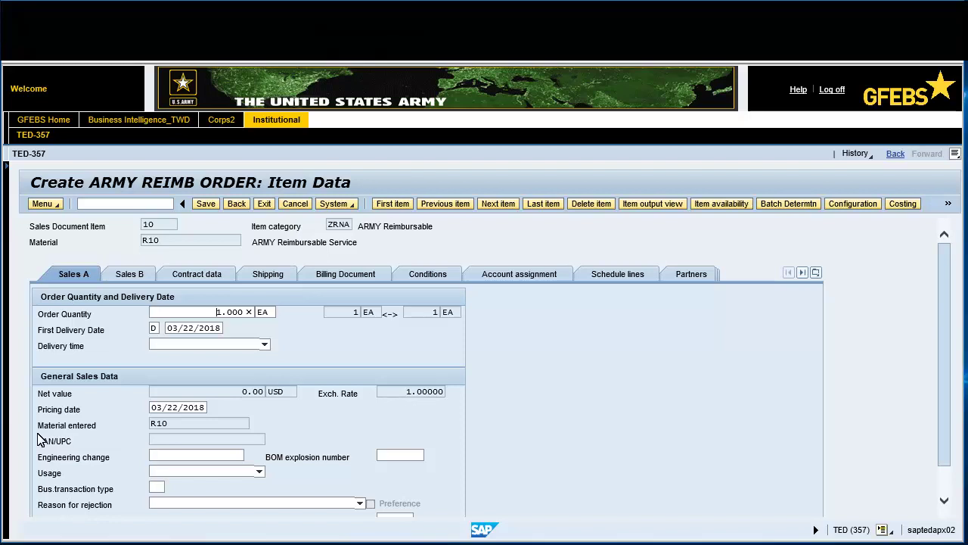
Set item 10's plant to FSHA on the Shipping tab
{"action": "left_click", "coordinate": [274, 276]}
{"action": "left_click", "coordinate": [142, 376]}
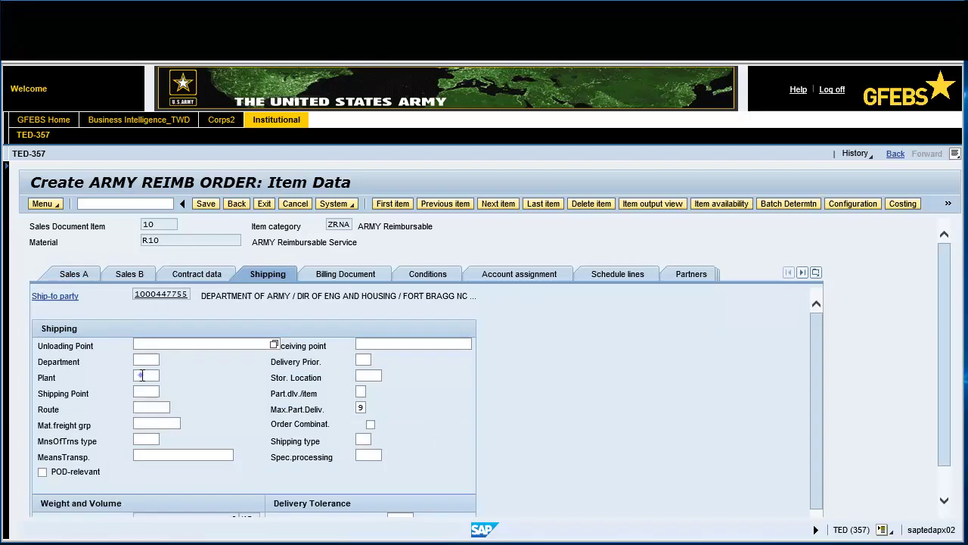
{"action": "type", "text": "FSHA"}
Enter 11000 as the ARMY DRAFT ORDER (ZDFO) condition value on the Conditions tab
{"action": "left_click", "coordinate": [427, 275]}
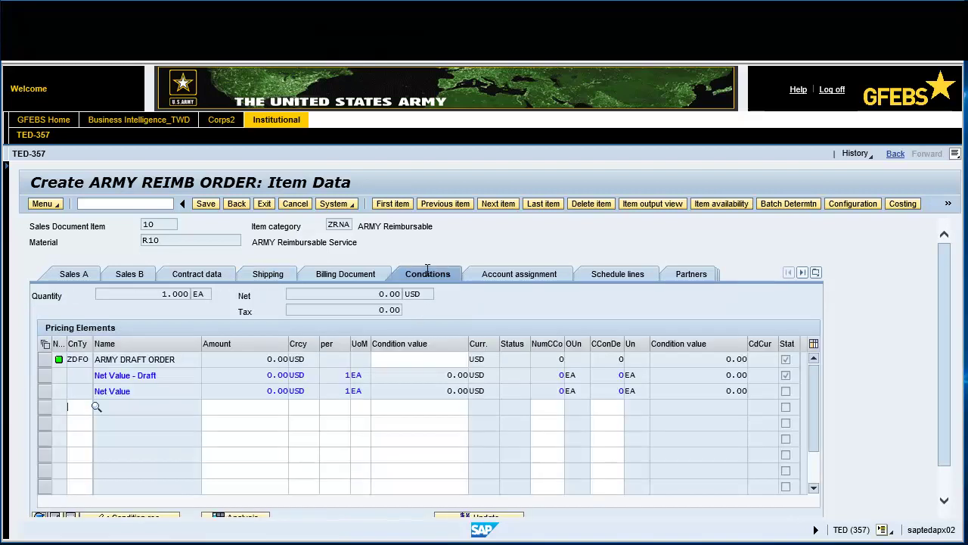
{"action": "left_click", "coordinate": [436, 360]}
{"action": "type", "text": "11000"}
Enter WBS element S.0000255 on the Account assignment tab and confirm the FM assignment
{"action": "left_click", "coordinate": [505, 278]}
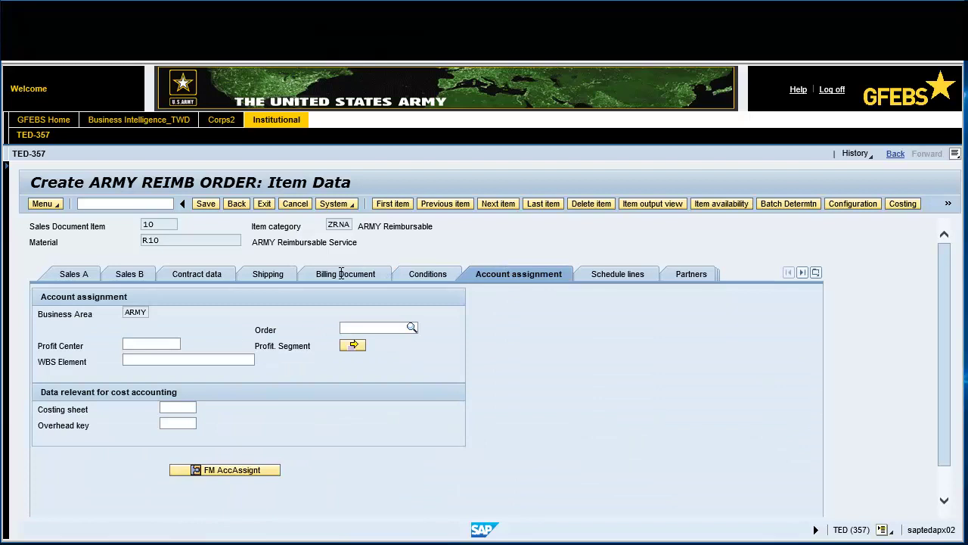
{"action": "left_click", "coordinate": [128, 359]}
{"action": "type", "text": "1.0000255"}
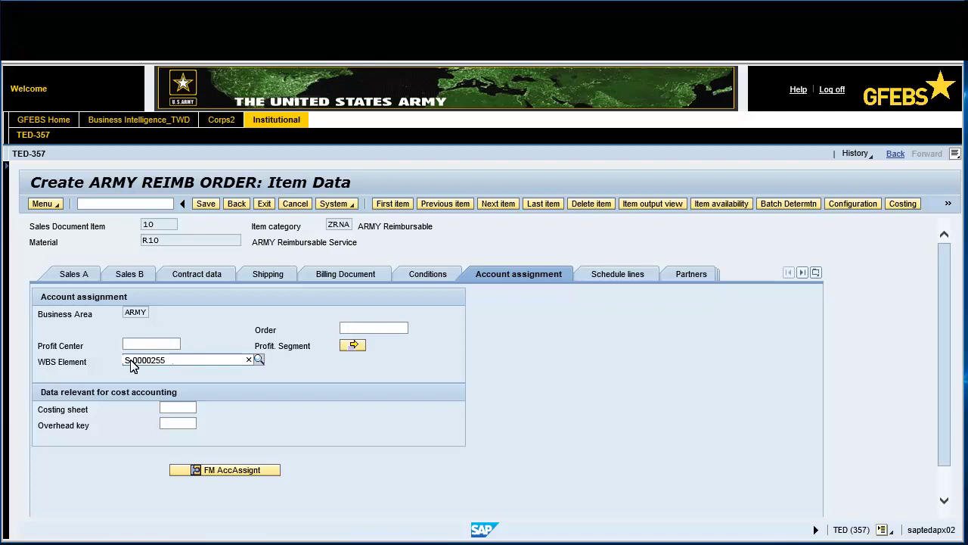
{"action": "left_click", "coordinate": [221, 472]}
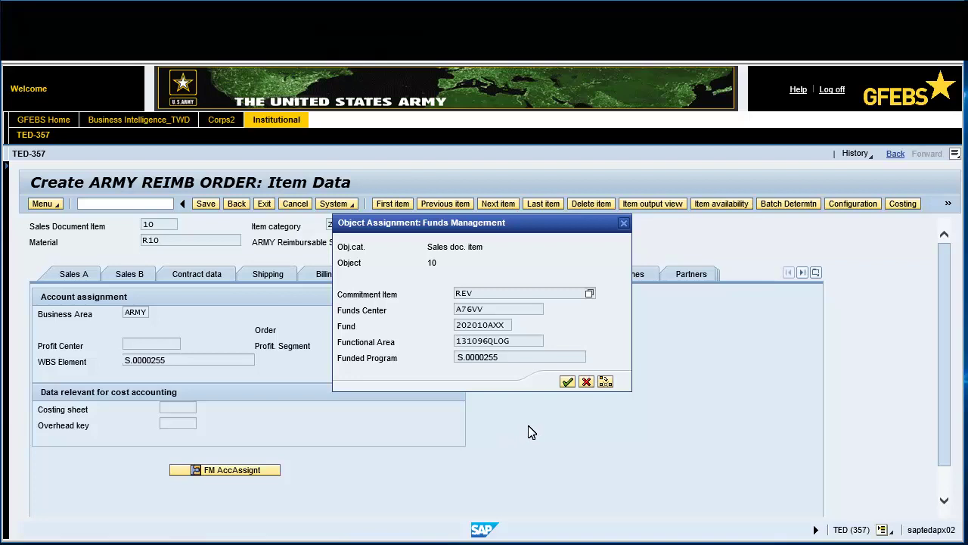
{"action": "left_click", "coordinate": [567, 381]}
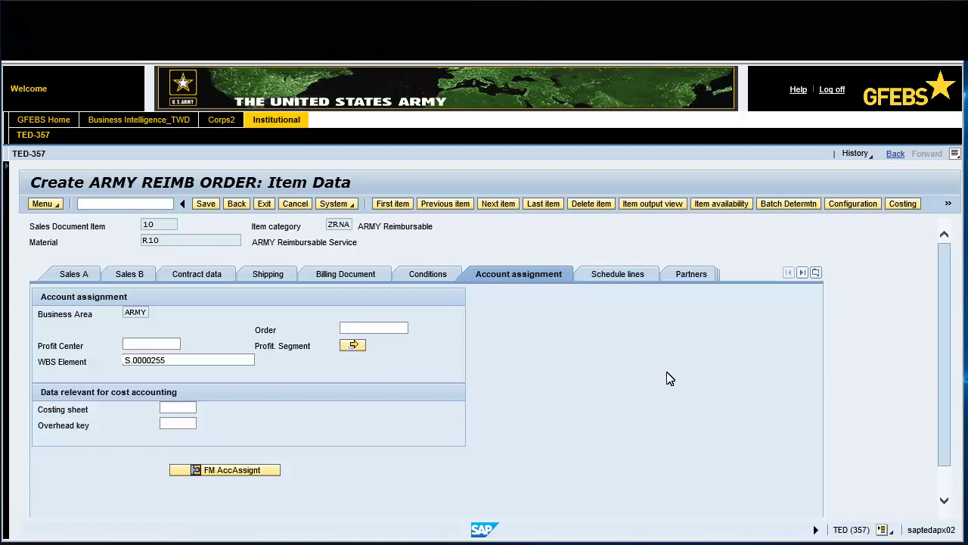
Open Additional data B and enter fund 202010AXX for item 10
{"action": "left_click", "coordinate": [815, 273]}
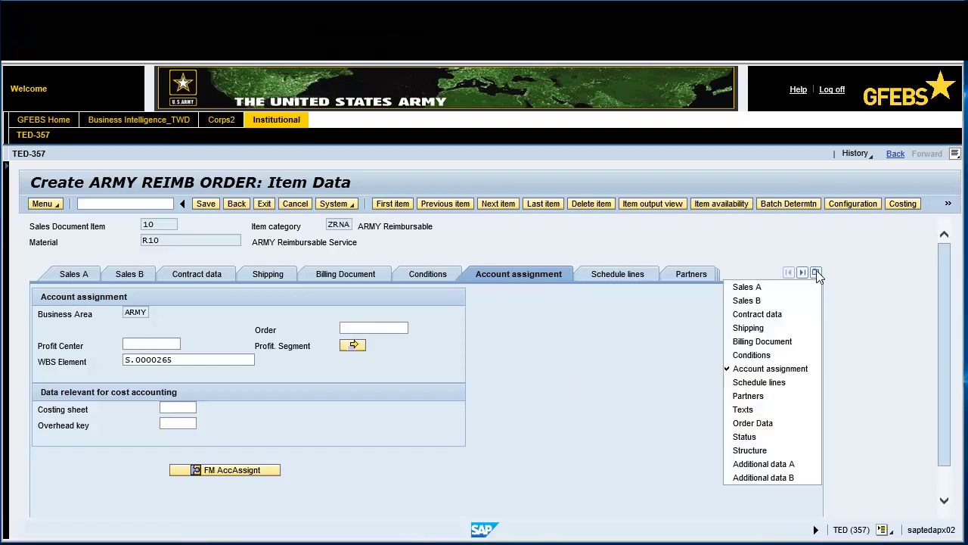
{"action": "left_click", "coordinate": [792, 479]}
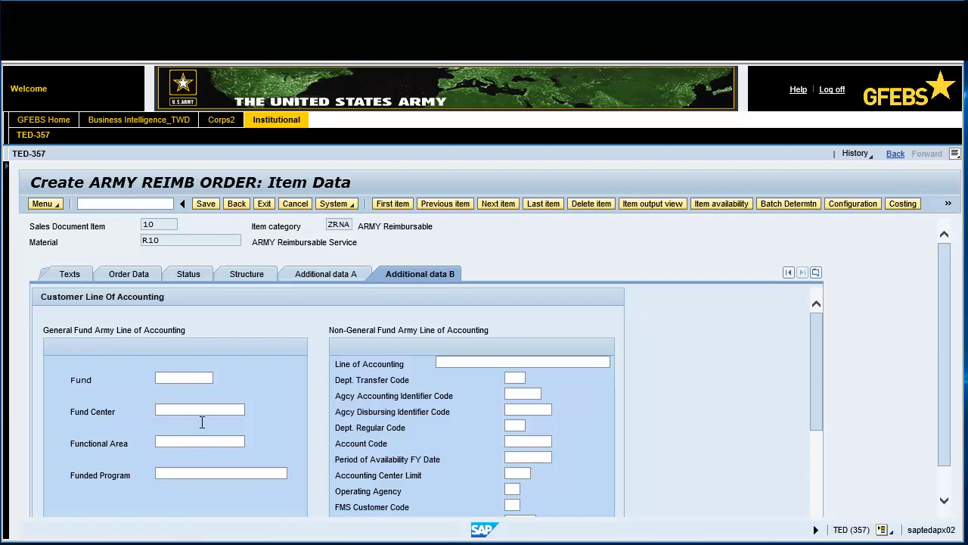
{"action": "left_click", "coordinate": [166, 380]}
{"action": "type", "text": "202010"}
{"action": "key", "text": "Down"}
{"action": "key", "text": "Return"}
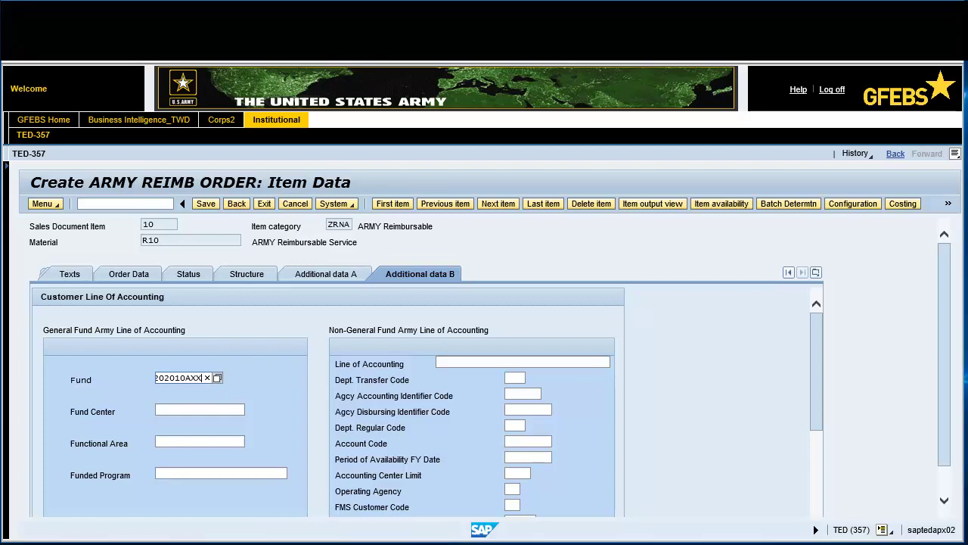
{"action": "key", "text": "Tab"}
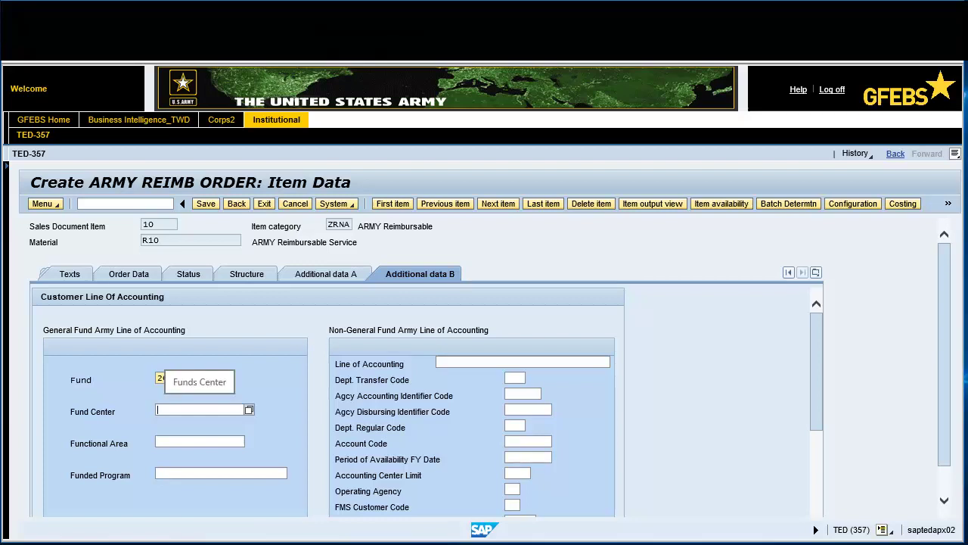
Enter fund center A76VV, functional area 131096QLOG, funded program S.0000255, and save the order
{"action": "type", "text": "A76V"}
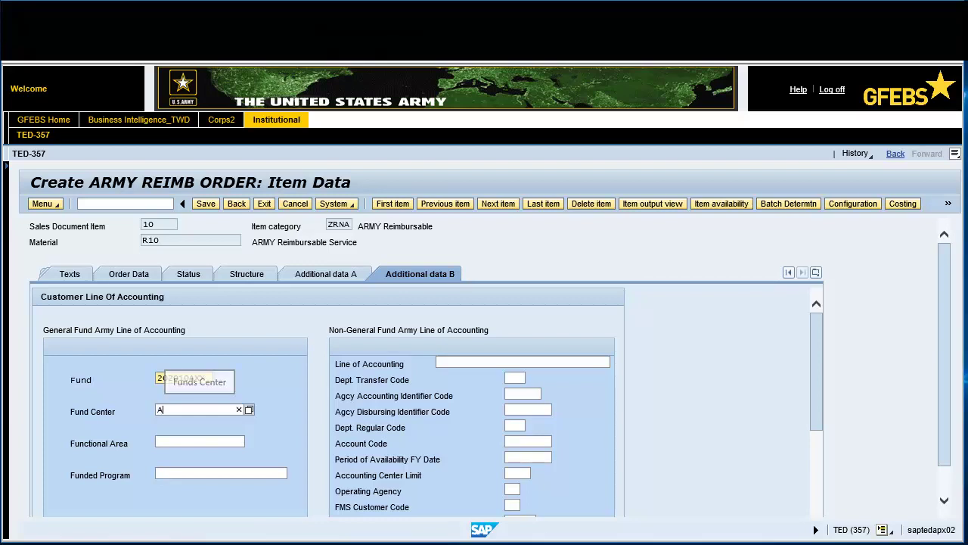
{"action": "left_click", "coordinate": [158, 441]}
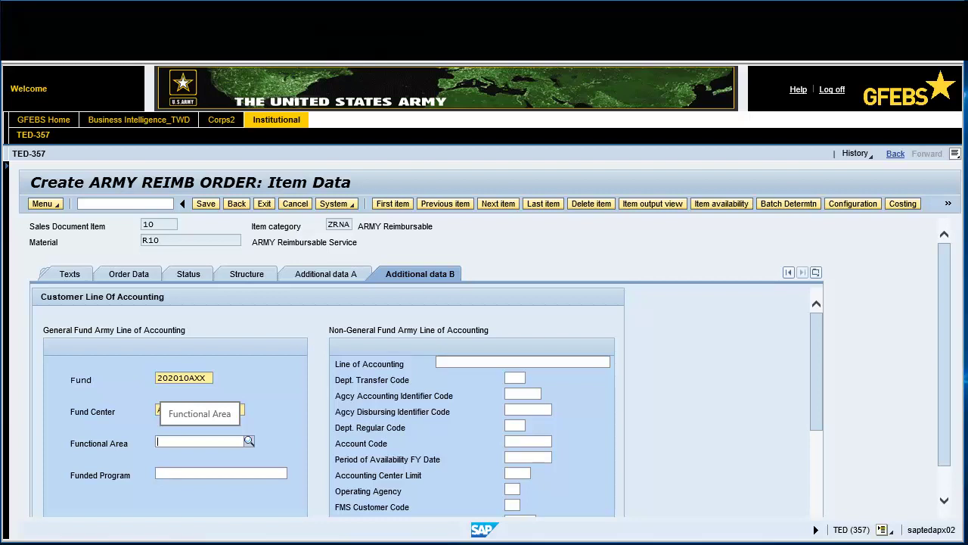
{"action": "type", "text": "131096QLOG"}
{"action": "key", "text": "Tab"}
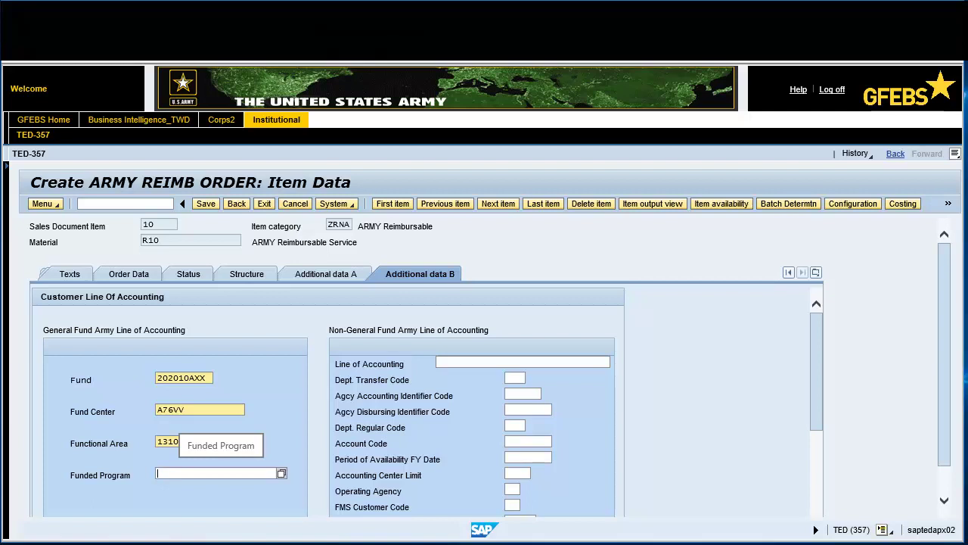
{"action": "type", "text": "S.0000255"}
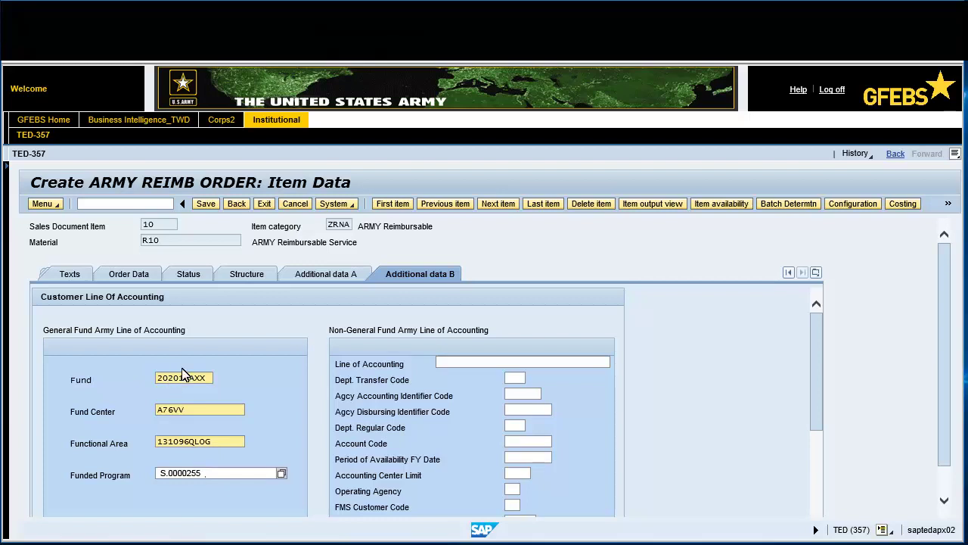
{"action": "left_click", "coordinate": [206, 204]}
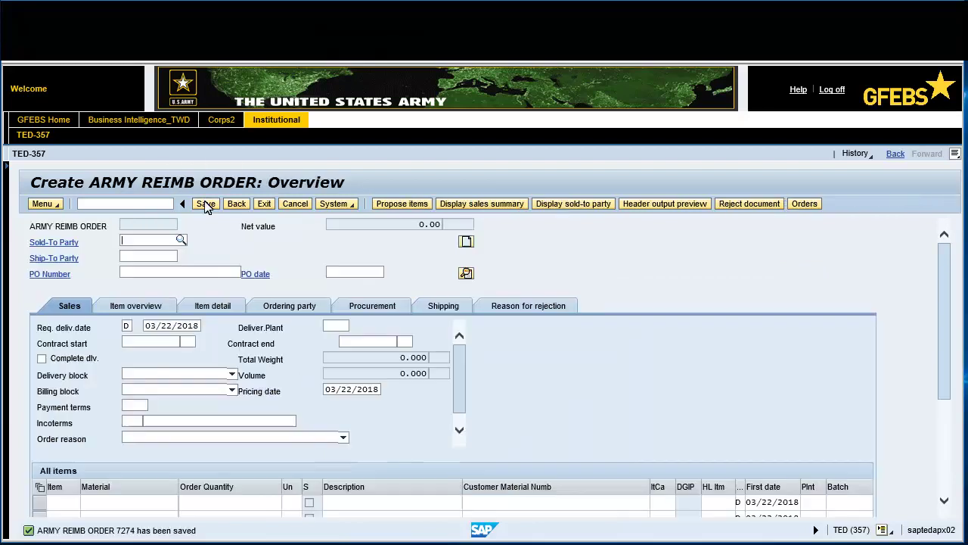